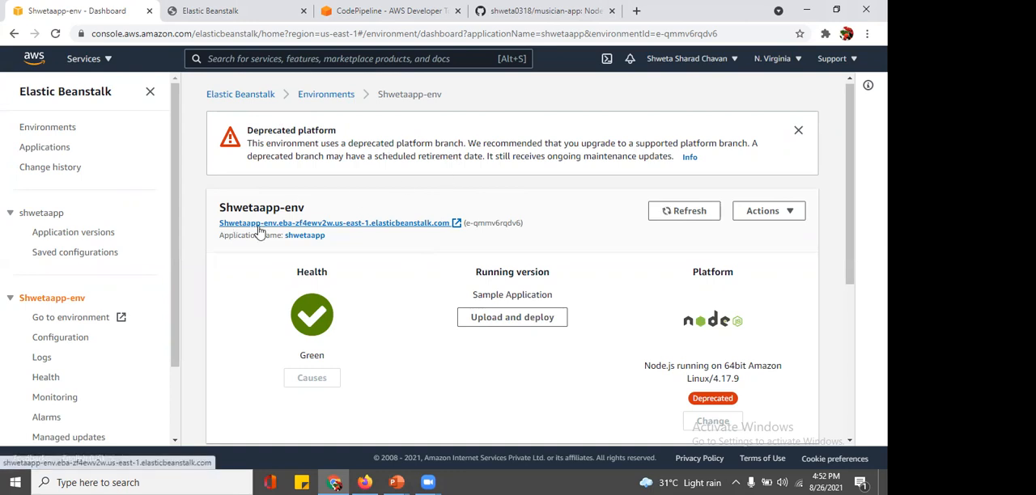
Step: Open the Shwetaapp-env website, return to its Elastic Beanstalk dashboard and review the health, running version, platform and recent events
click(259, 225)
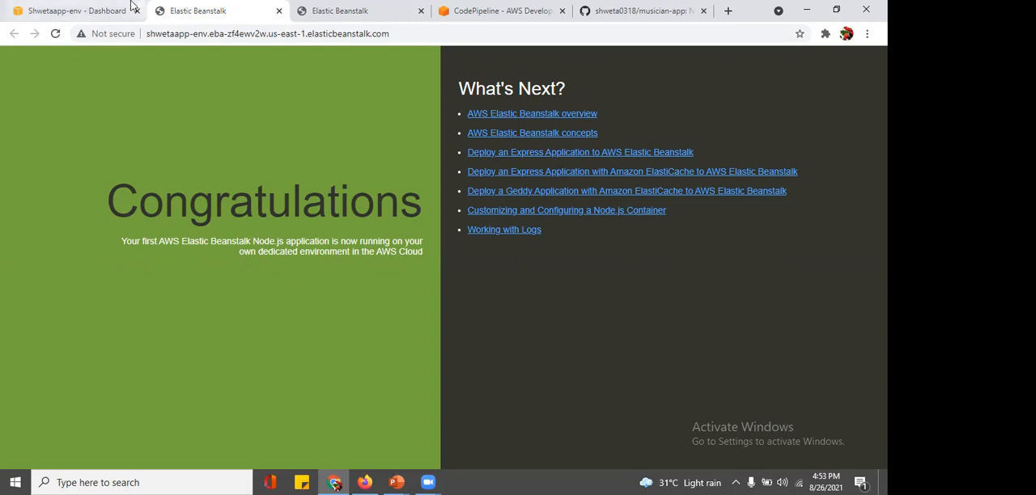
click(47, 7)
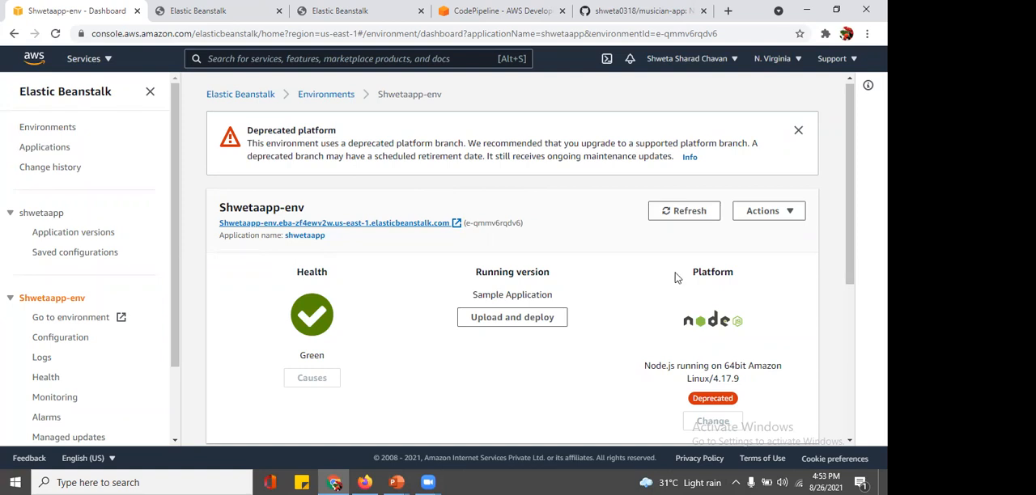
scroll(676, 277, down, 2)
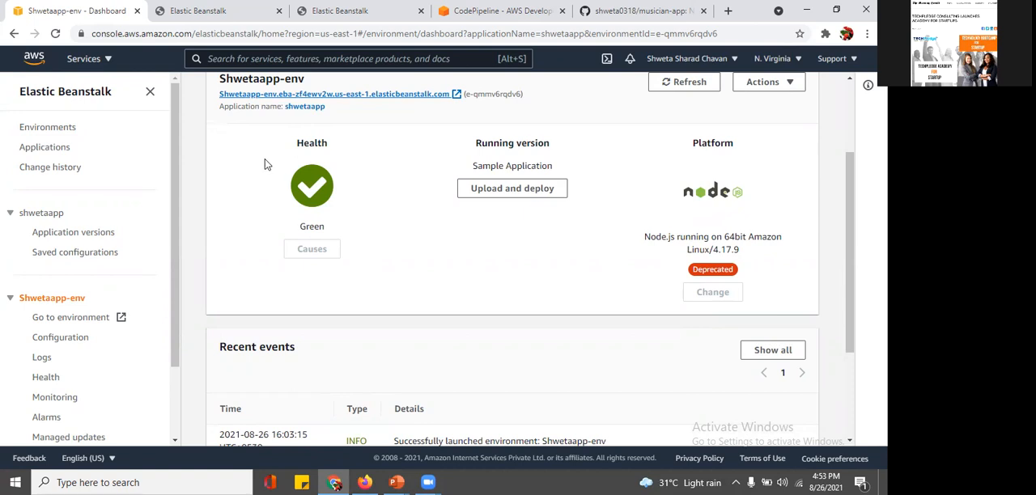
scroll(264, 164, up, 2)
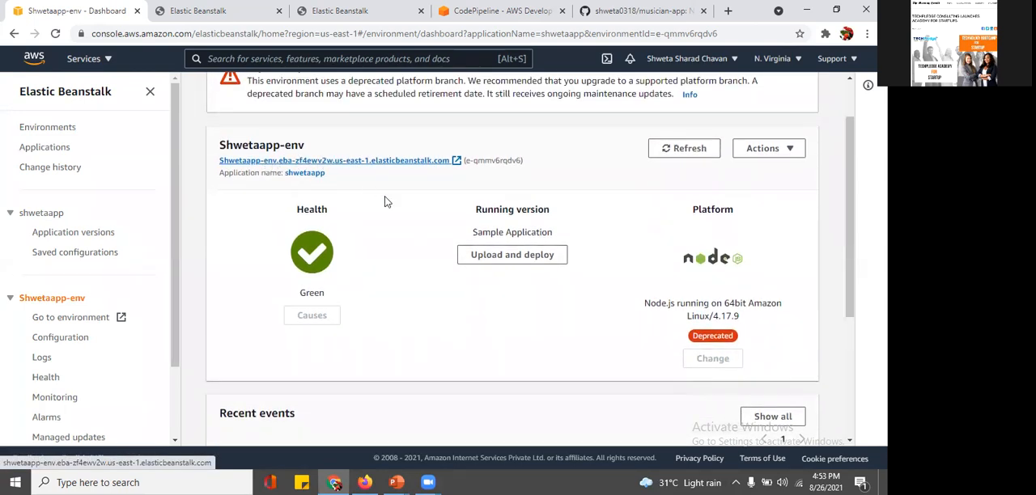
scroll(385, 202, down, 3)
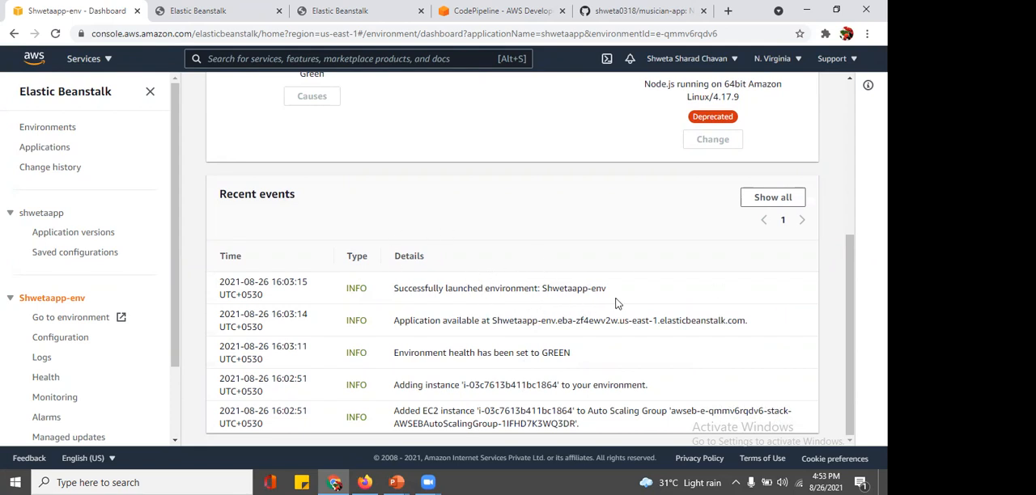
scroll(450, 265, up, 1)
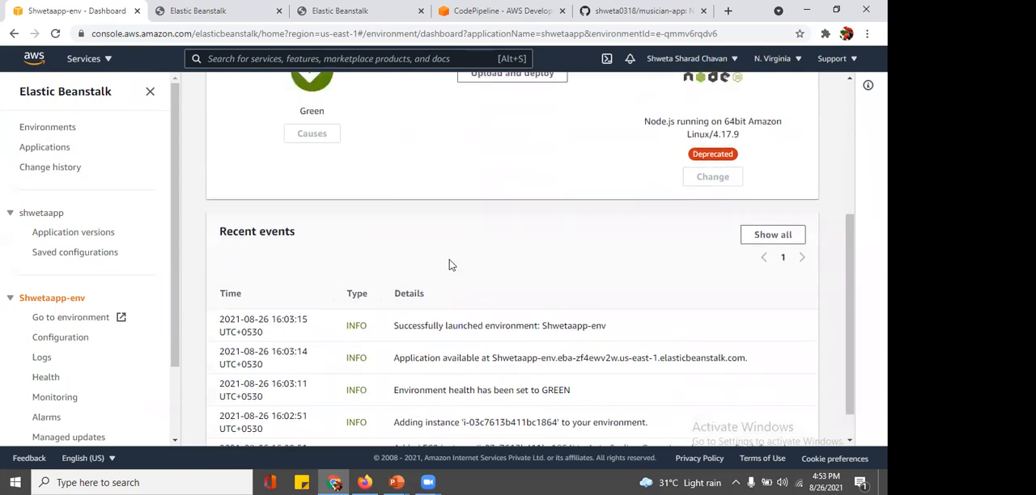
scroll(450, 266, up, 3)
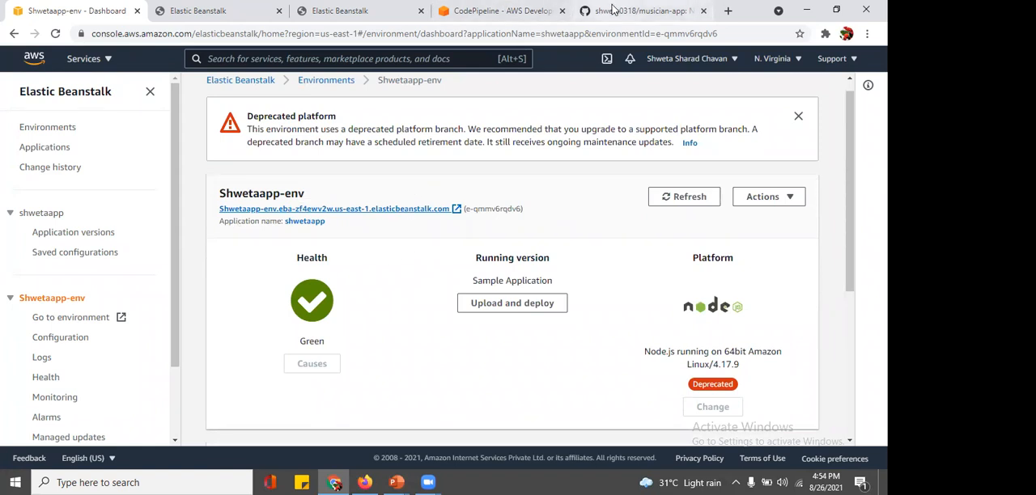
Step: Review the musician-app repository's files and README on GitHub, and return to the environment's sample page
click(640, 11)
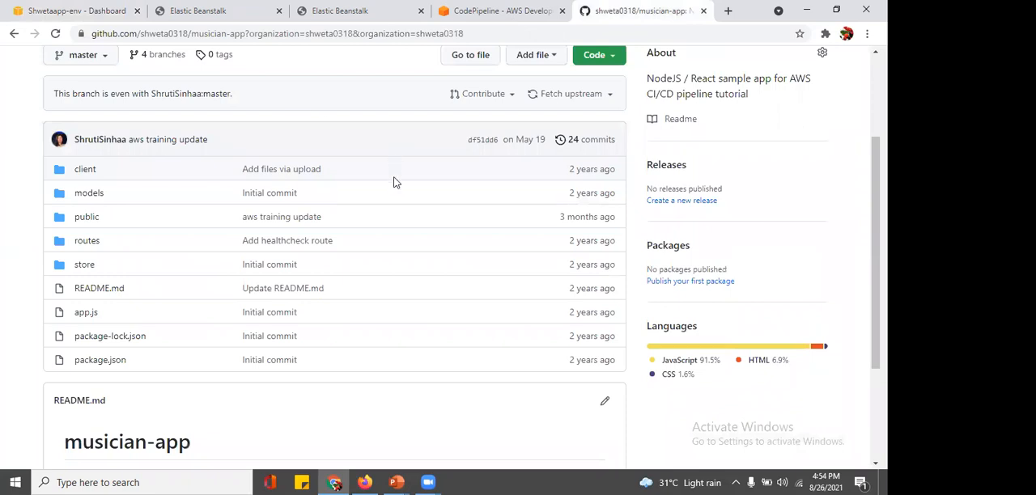
scroll(394, 182, up, 1)
scroll(395, 182, down, 2)
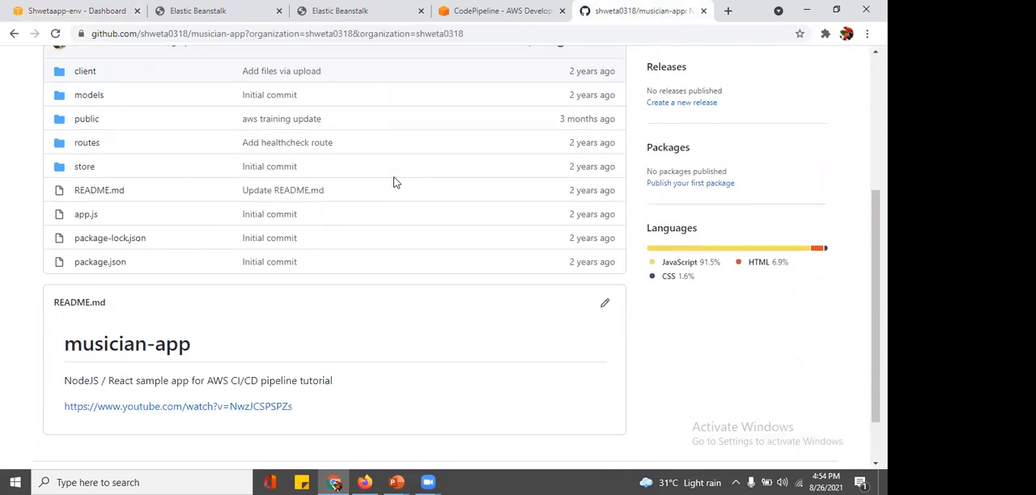
scroll(394, 182, up, 1)
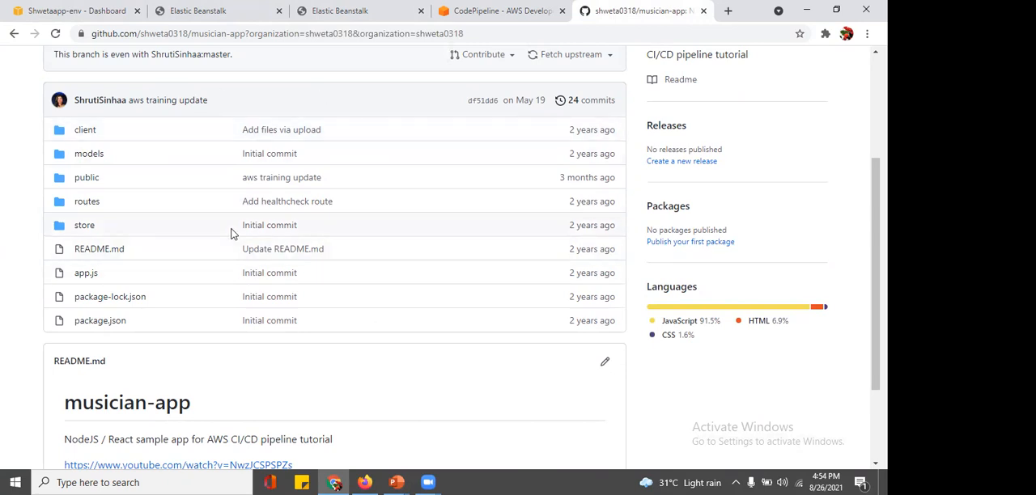
click(192, 8)
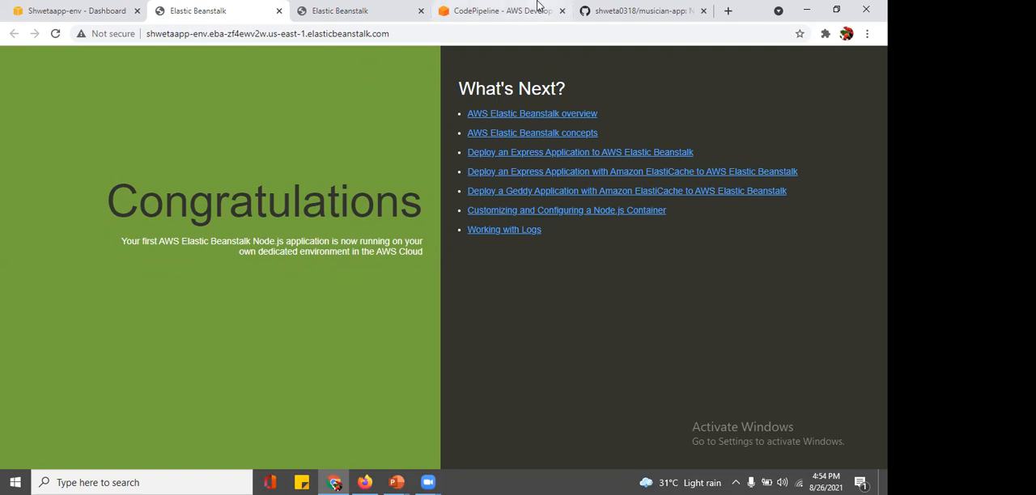
Step: Start a new pipeline in CodePipeline named shwetapipeline with a new service role, and continue to the source stage
click(479, 8)
click(394, 53)
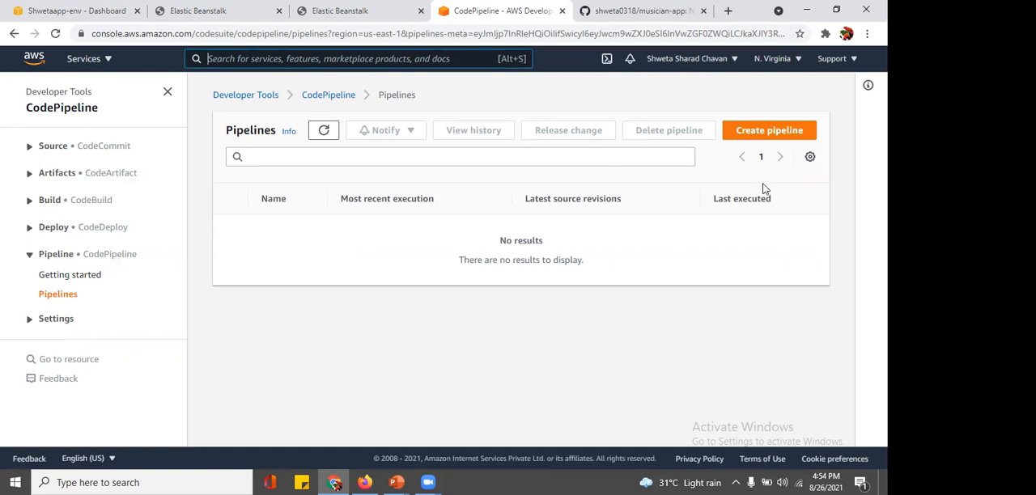
click(769, 142)
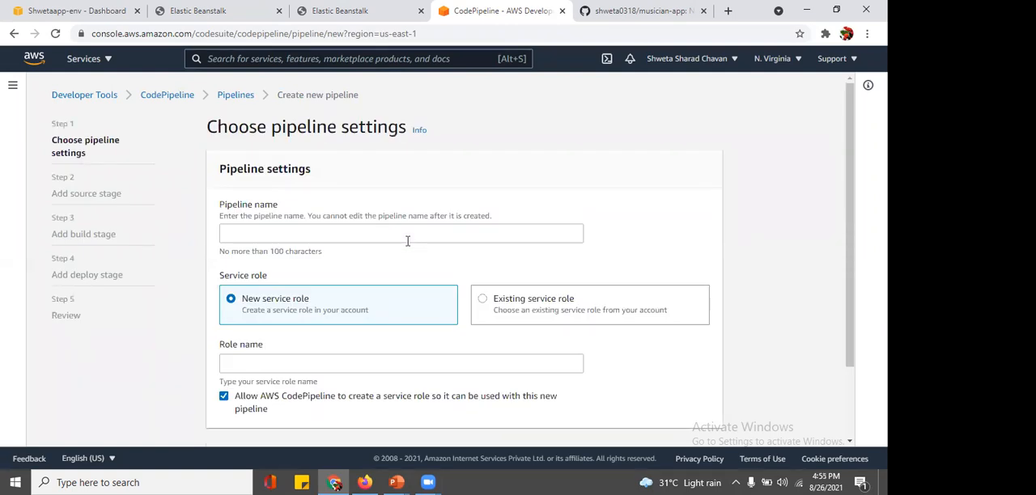
click(411, 231)
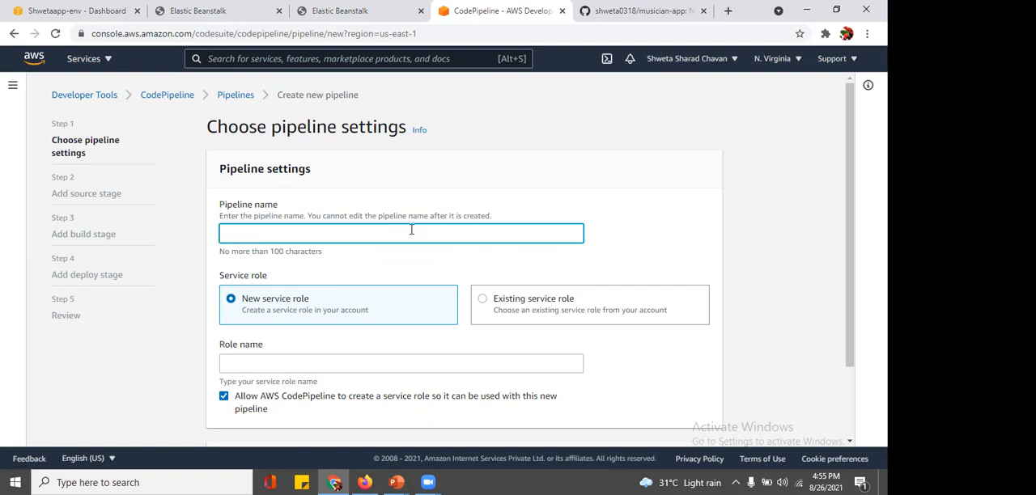
text(shwe)
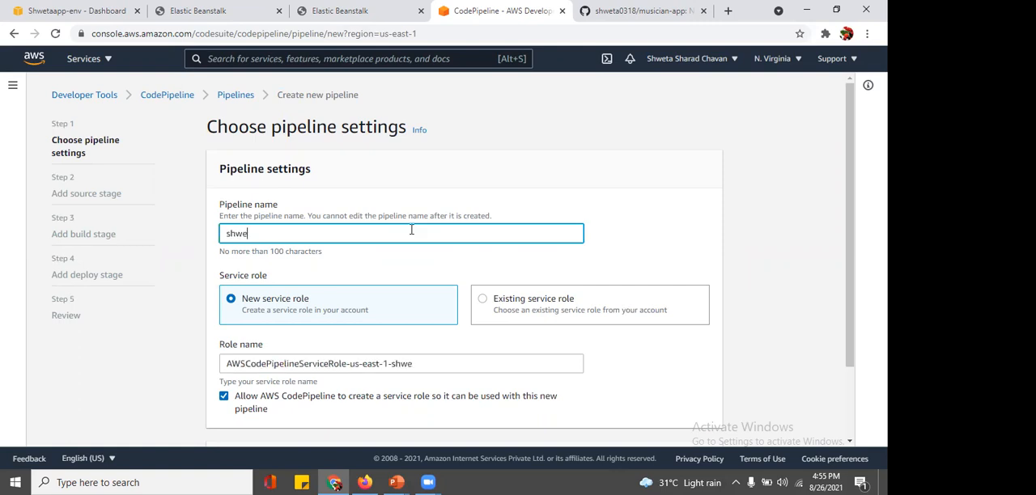
text(tapipeline)
scroll(411, 230, down, 2)
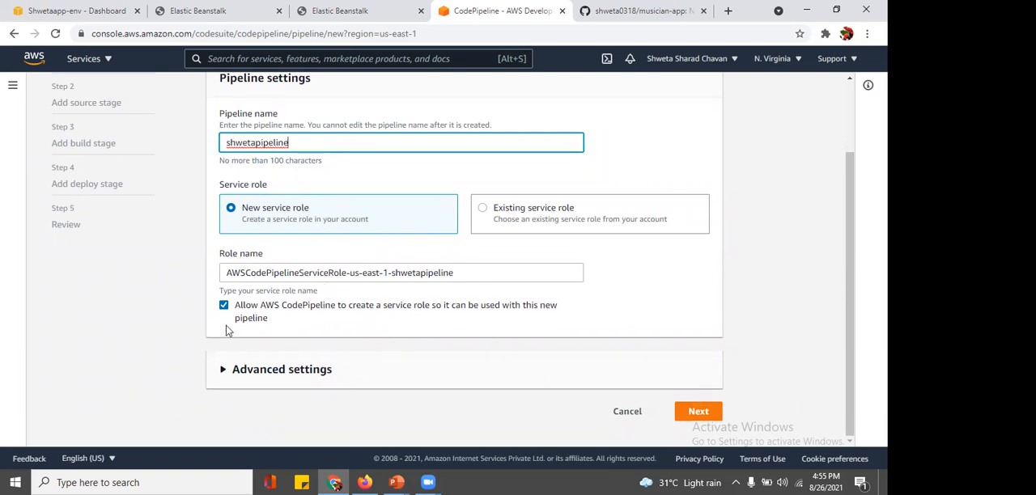
click(696, 412)
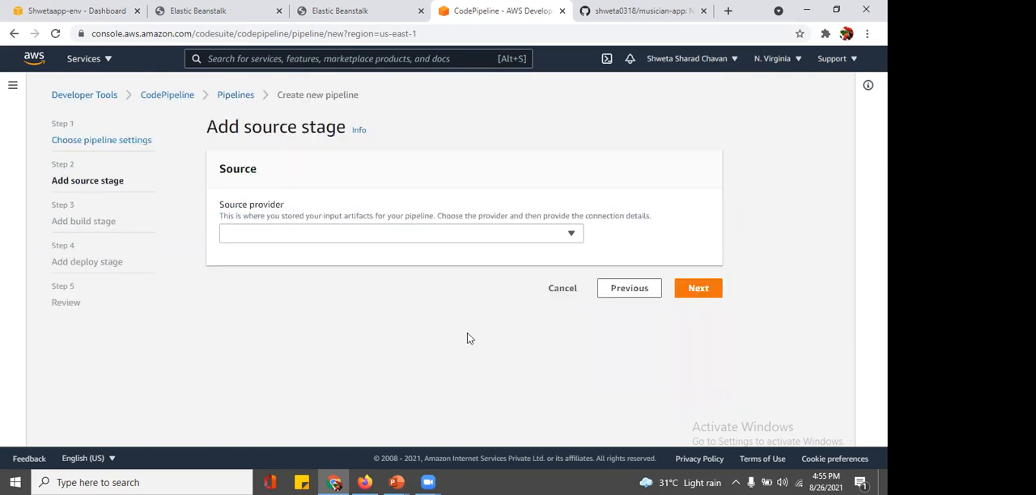
Step: Set the source provider to GitHub (Version 1) and authorize the connection to GitHub
click(432, 237)
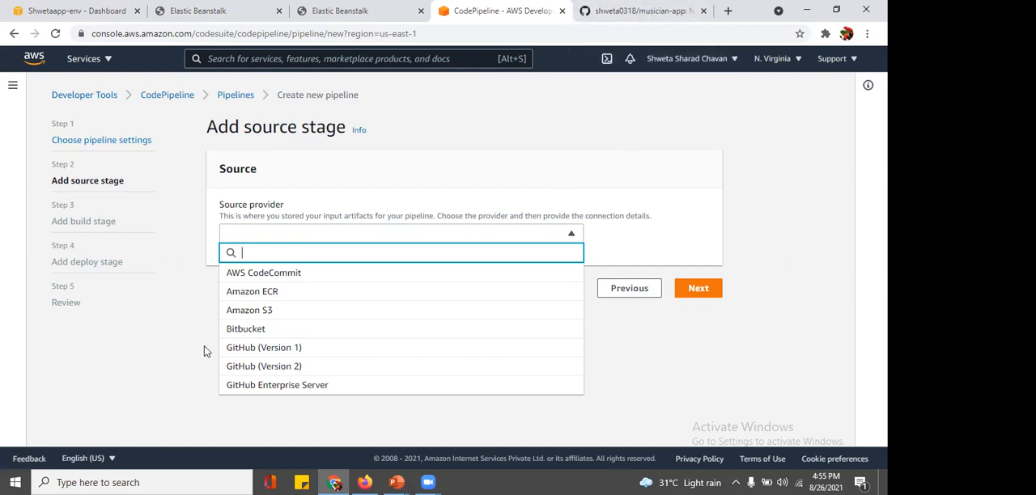
click(259, 348)
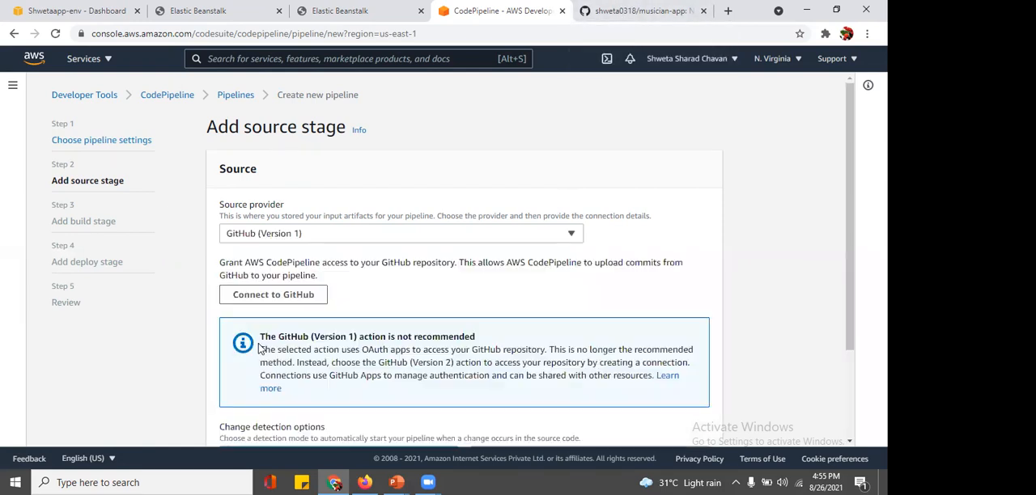
click(283, 300)
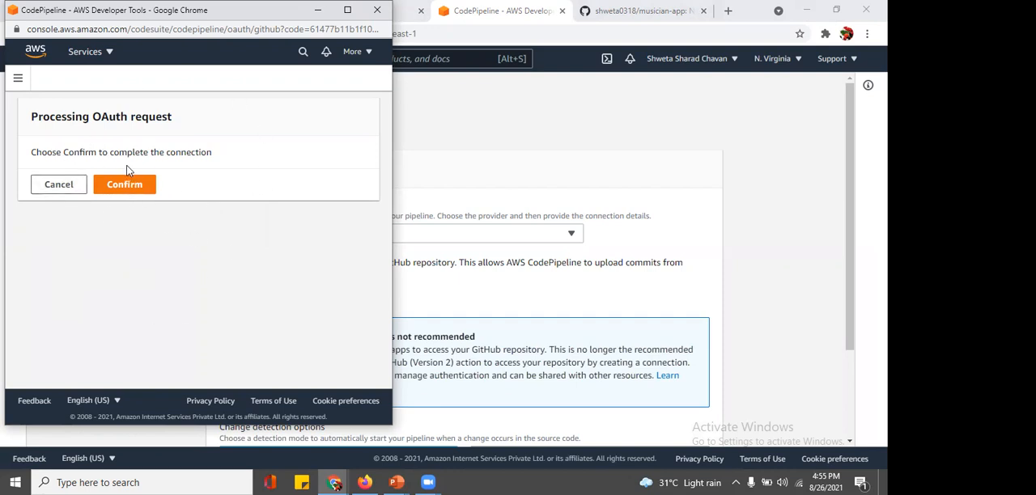
click(125, 189)
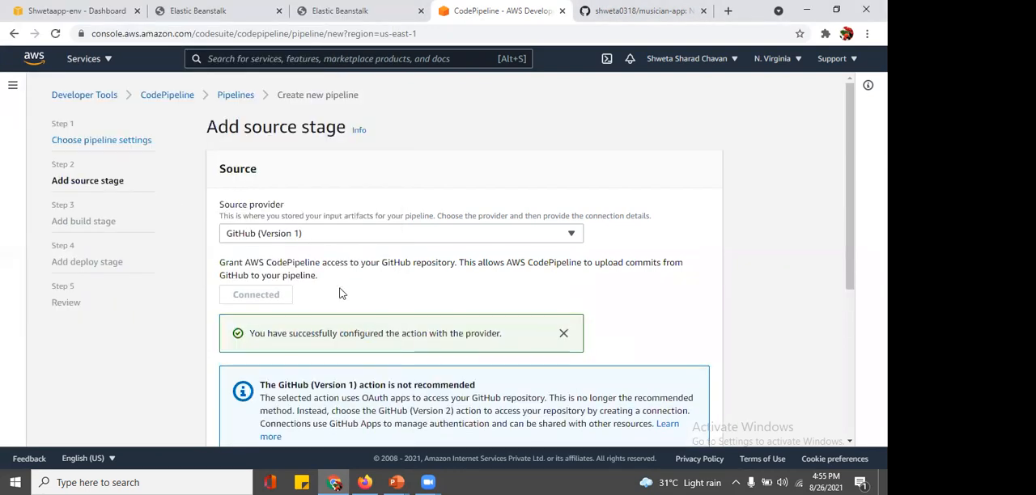
Step: Select the musician-app repository and its master branch as the source, keep GitHub webhooks for change detection, and continue to the build stage
scroll(340, 294, down, 3)
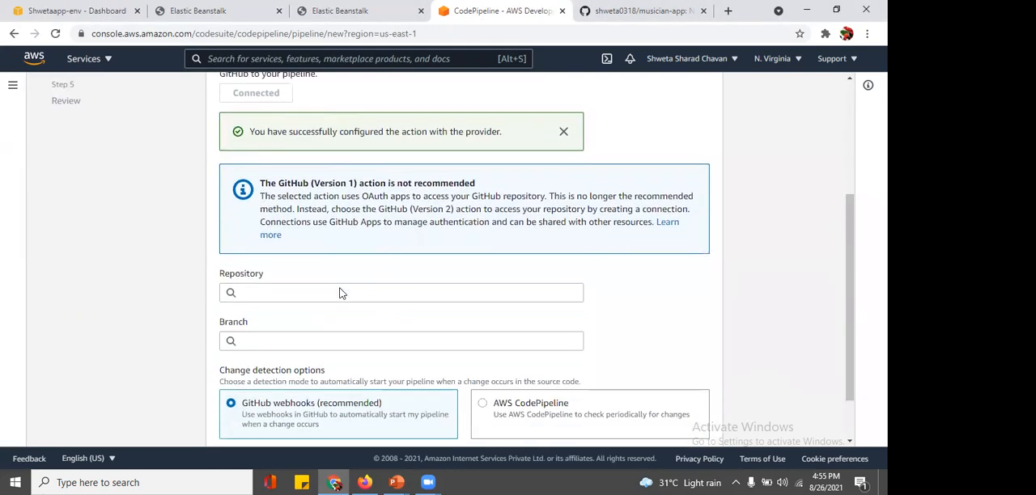
click(266, 288)
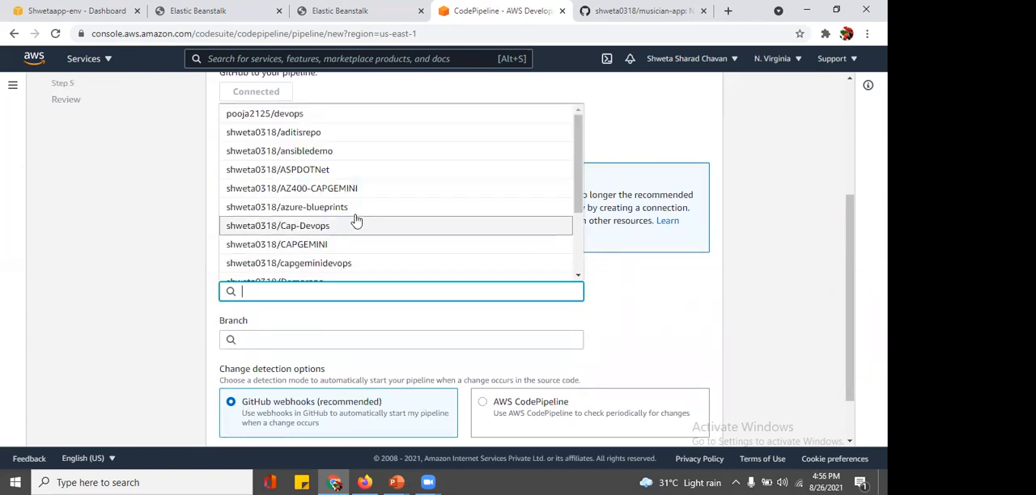
scroll(316, 214, down, 2)
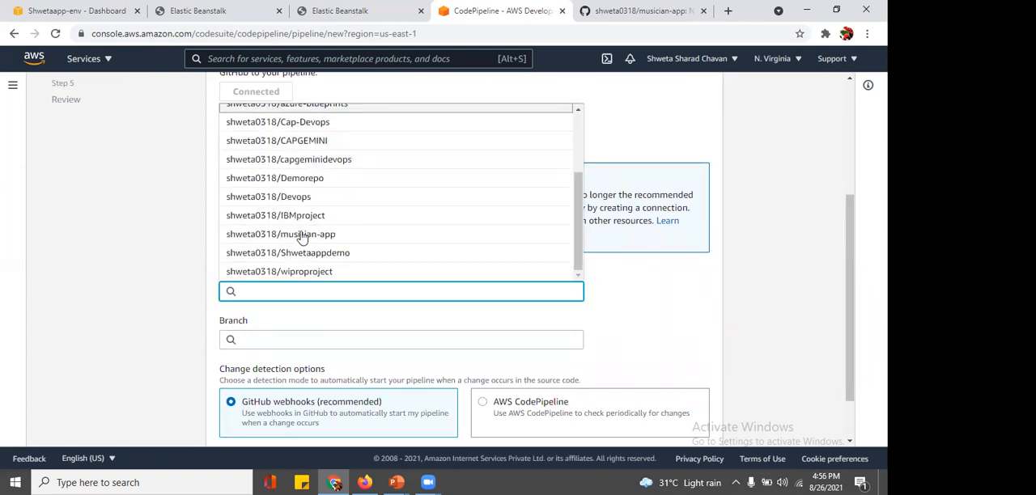
click(297, 241)
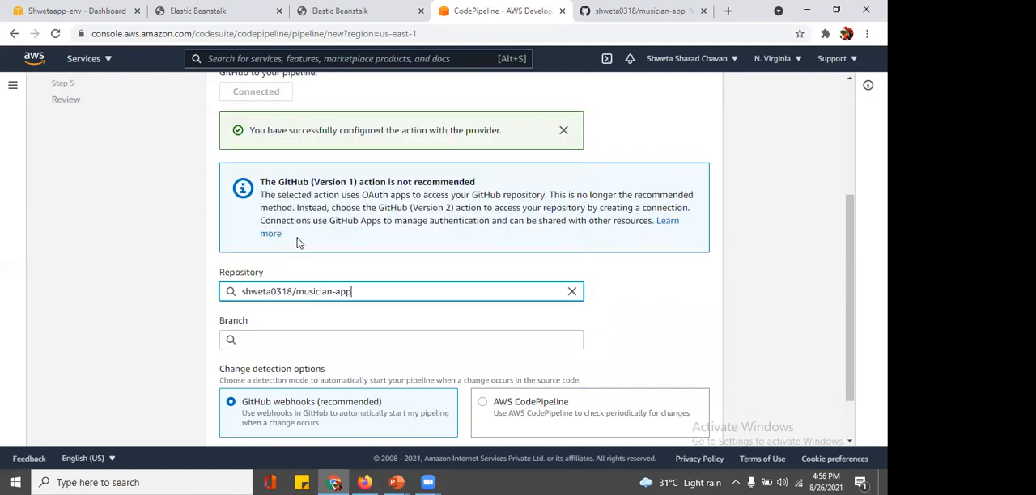
scroll(309, 332, down, 1)
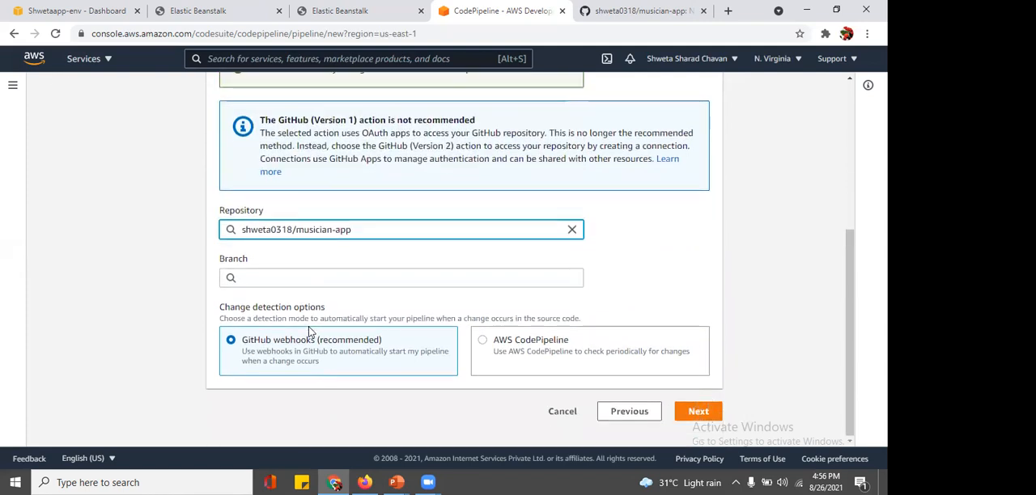
click(282, 276)
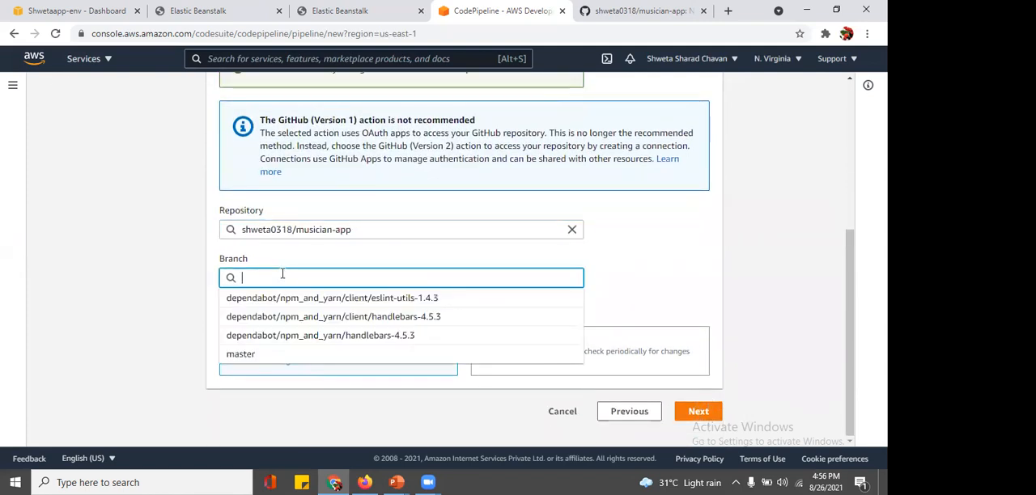
click(254, 360)
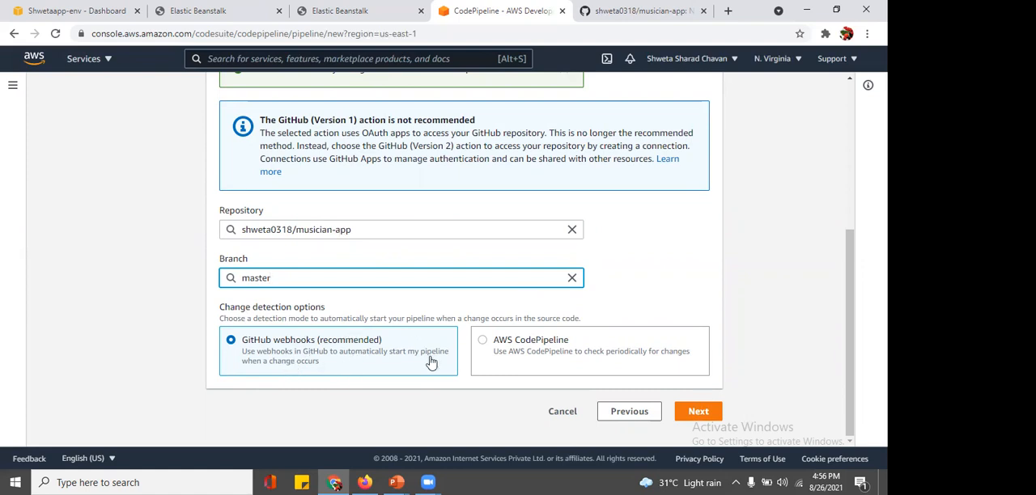
click(706, 415)
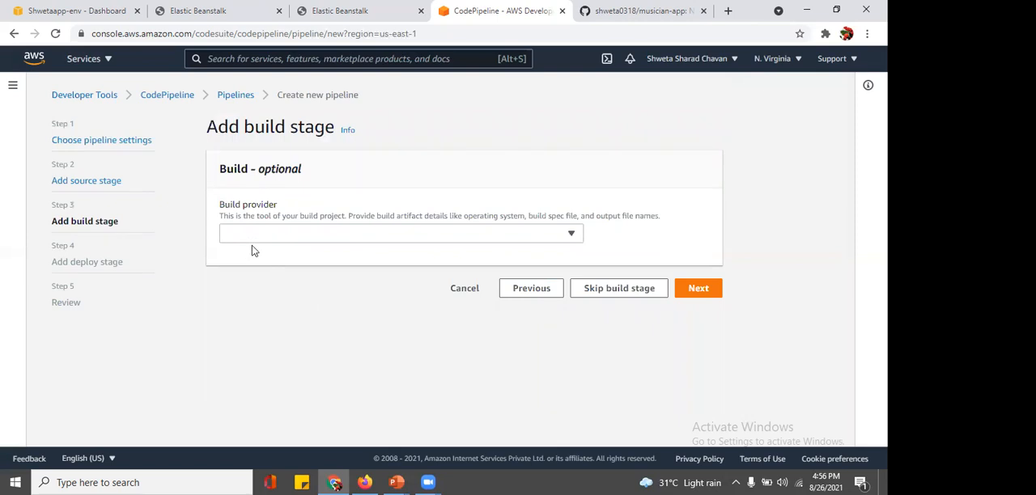
Step: Skip the pipeline's build stage after a glance at the GitHub repository
click(604, 7)
click(468, 8)
click(606, 295)
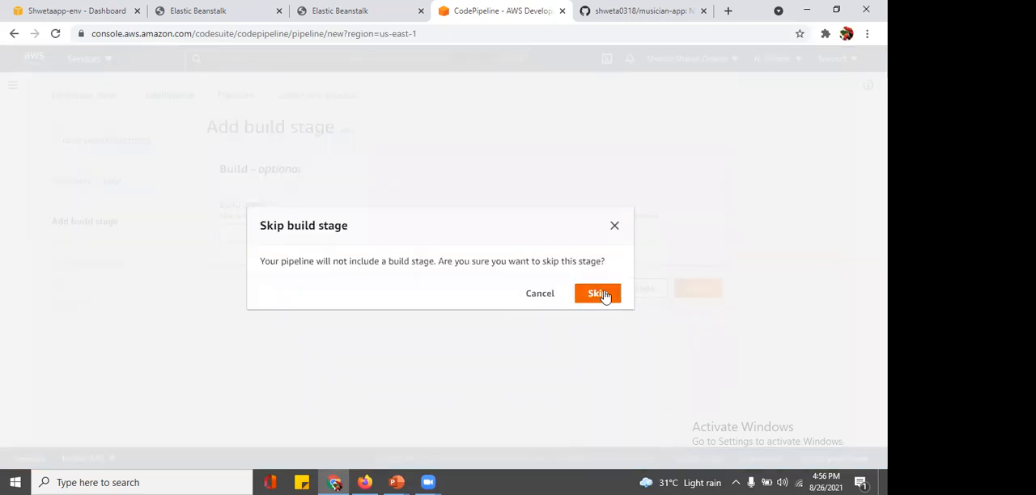
click(604, 294)
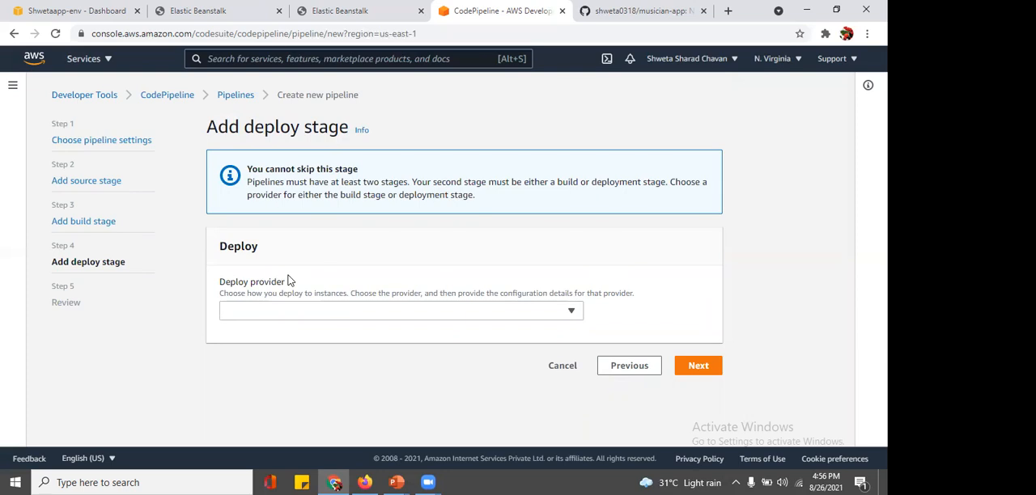
Step: Set the deploy provider to AWS Elastic Beanstalk in US East (N. Virginia) and choose the shwetaapp application
click(573, 314)
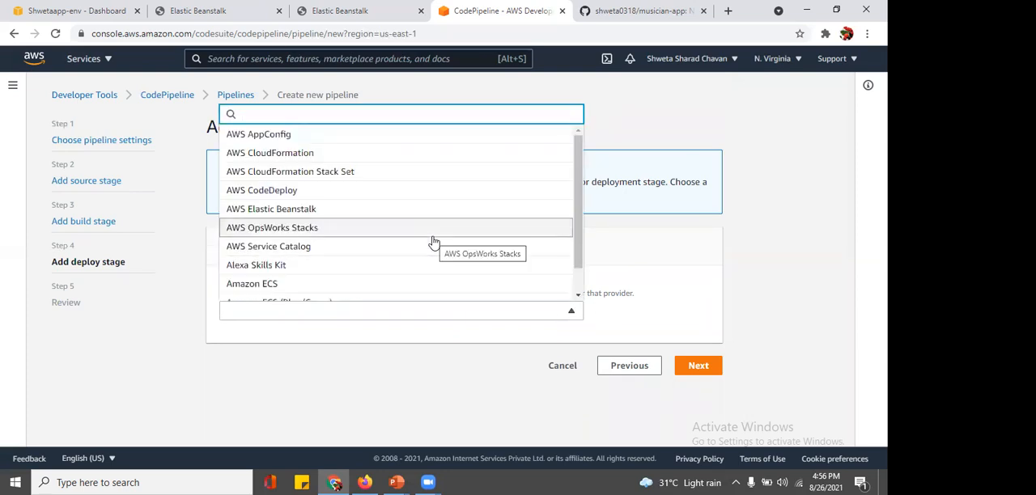
click(359, 215)
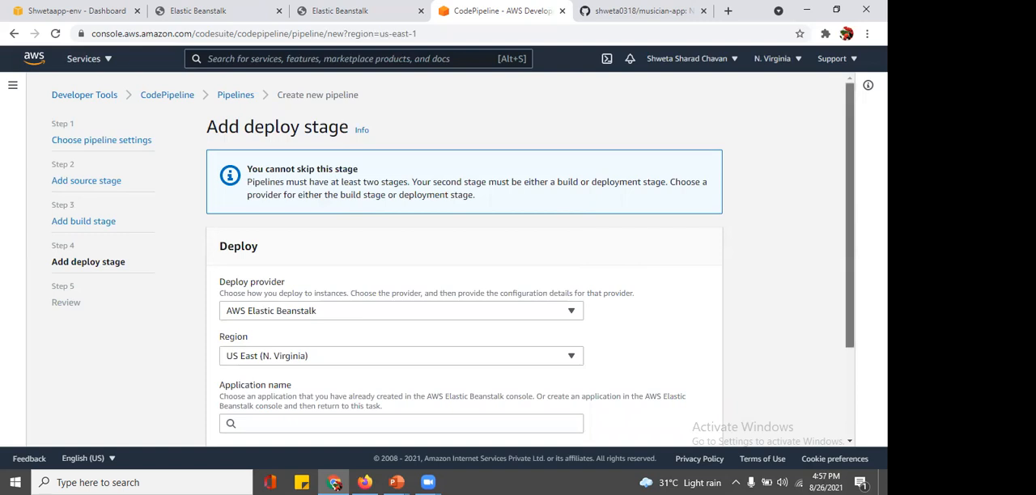
scroll(336, 291, down, 3)
click(334, 307)
click(304, 325)
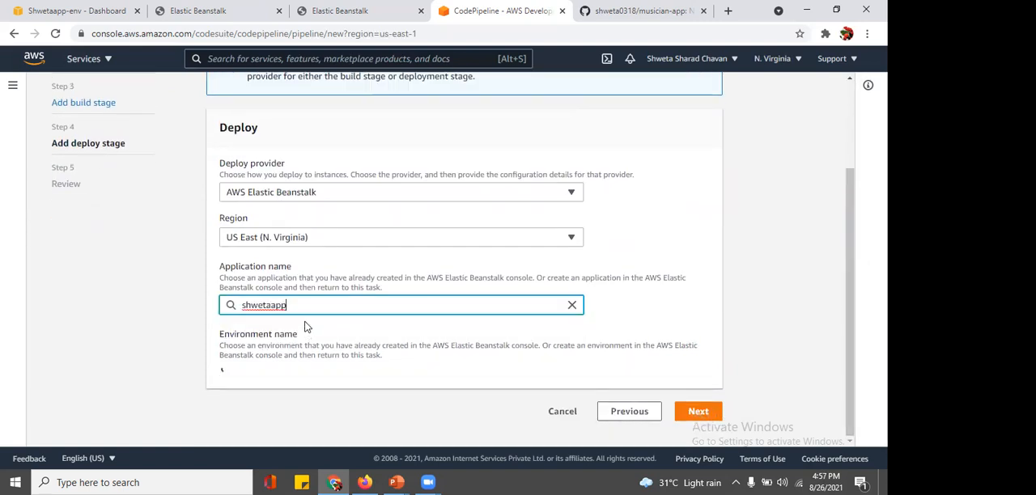
Step: Choose the Shwetaapp-env environment as the deployment target and continue to the pipeline review
click(328, 377)
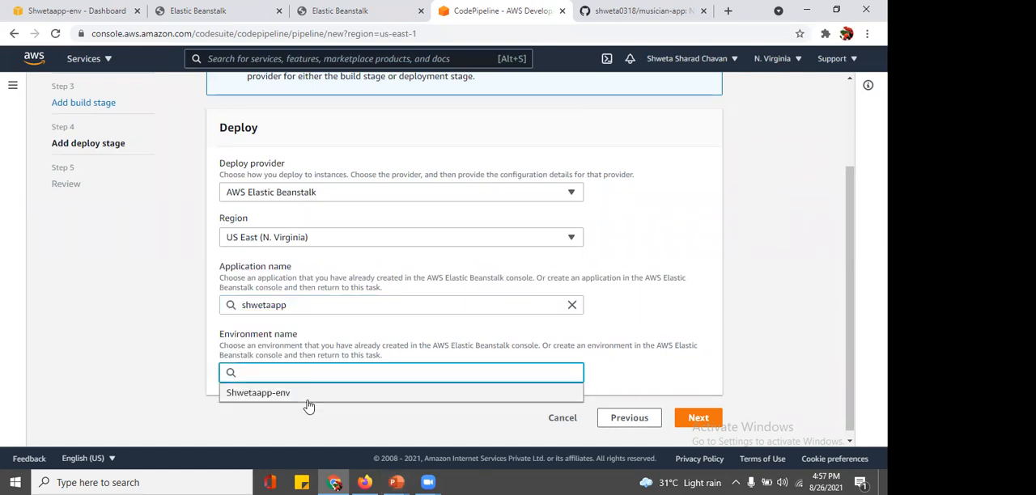
click(308, 403)
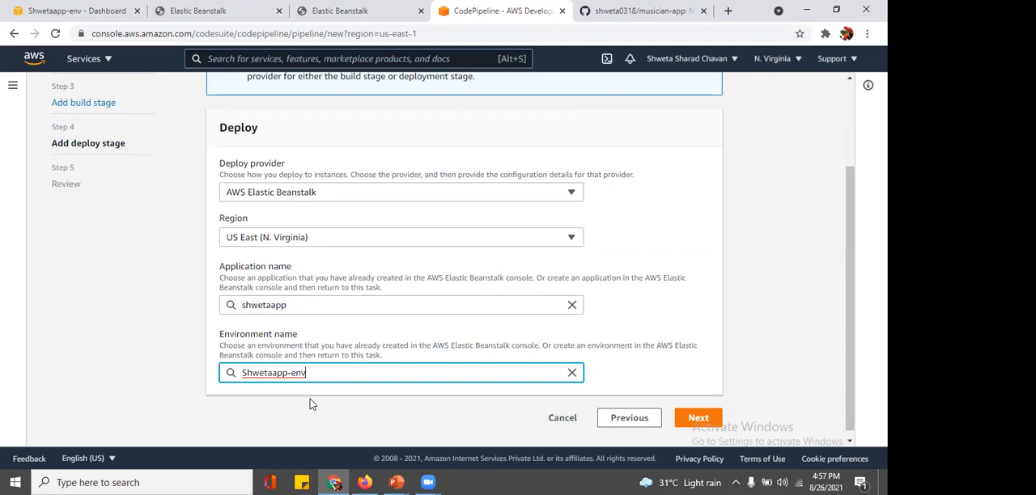
click(693, 416)
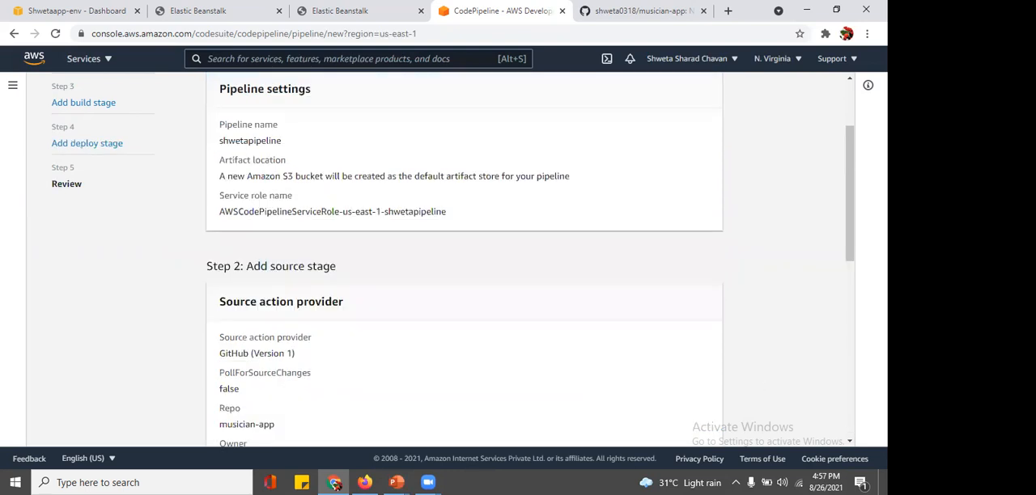
Step: Review the pipeline settings and the source, build and deploy stages, and create the pipeline
drag(849, 193, 840, 148)
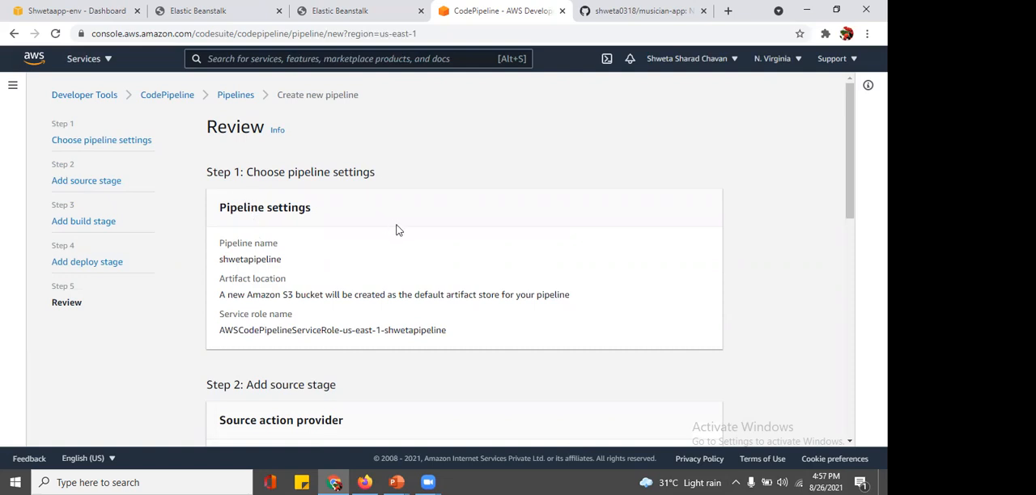
scroll(396, 229, down, 3)
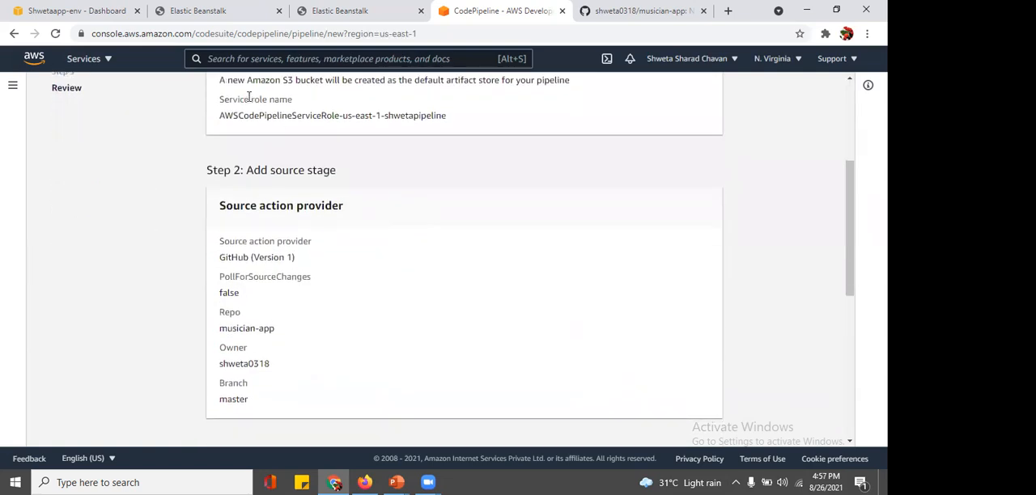
scroll(388, 238, down, 2)
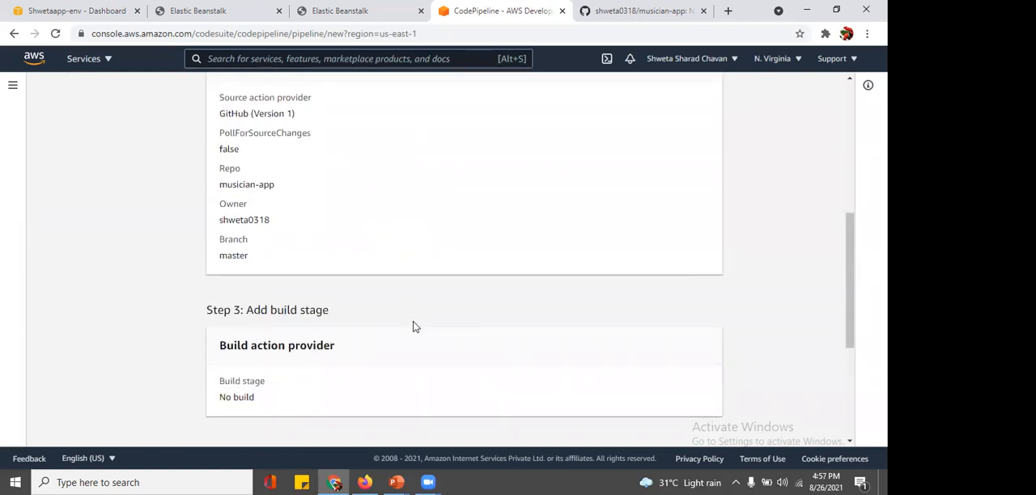
scroll(413, 326, down, 3)
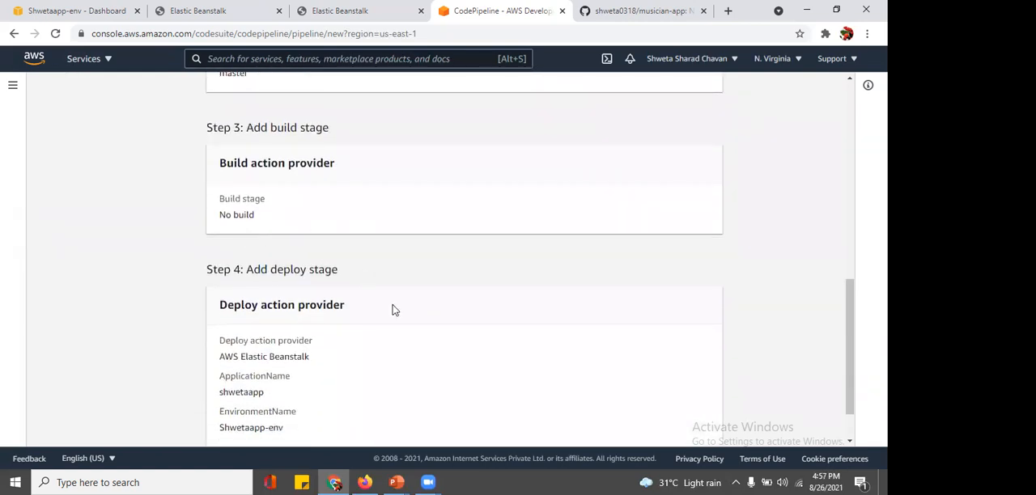
scroll(394, 309, down, 1)
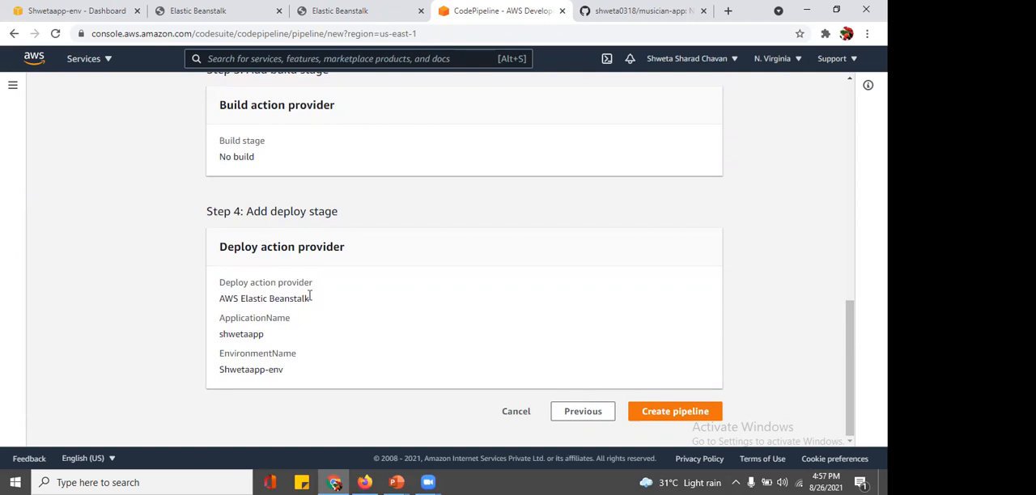
click(665, 413)
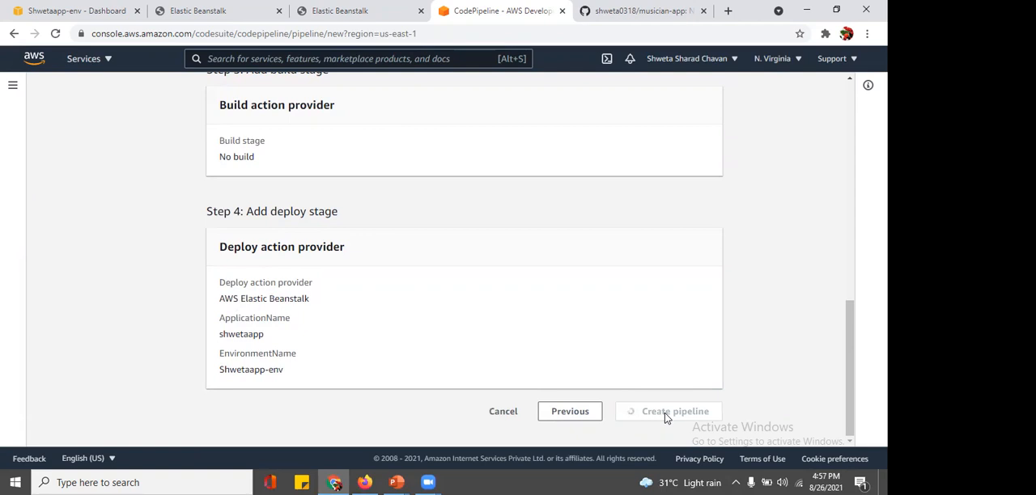
scroll(626, 294, up, 8)
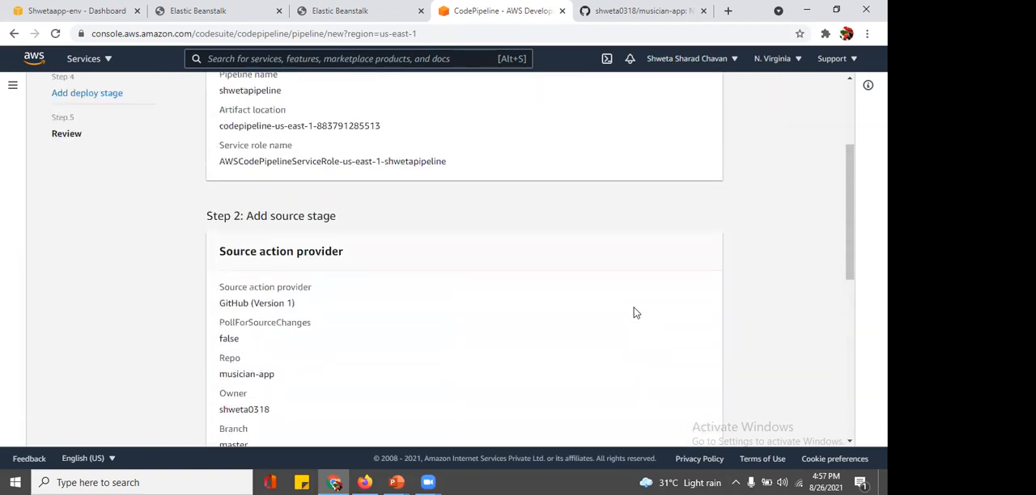
scroll(635, 312, up, 3)
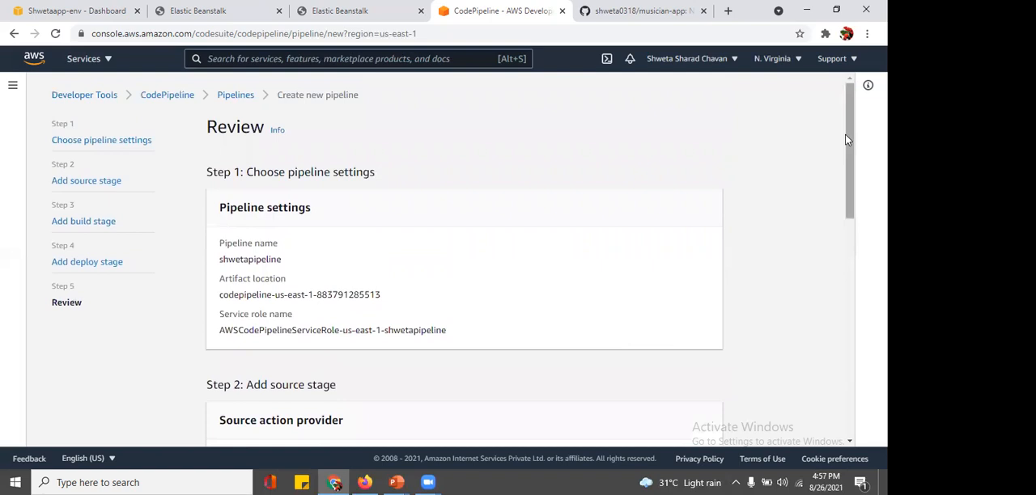
drag(848, 134, 848, 356)
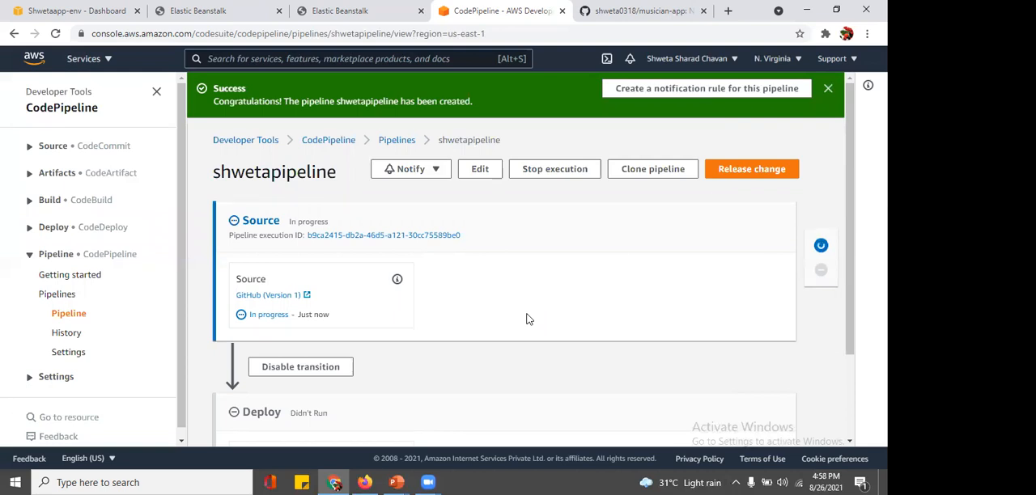
Step: Check the execution status of the new pipeline's Source and Deploy stages
scroll(526, 319, down, 3)
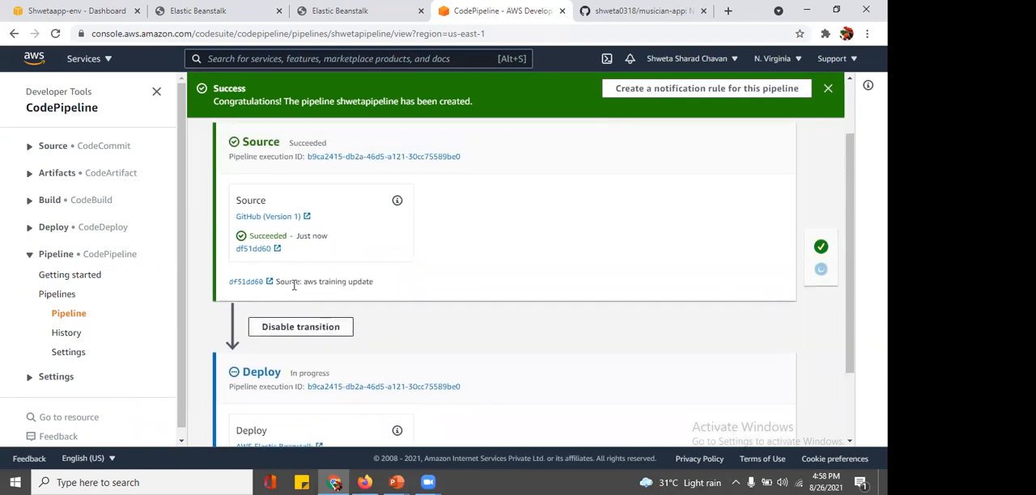
scroll(294, 288, up, 1)
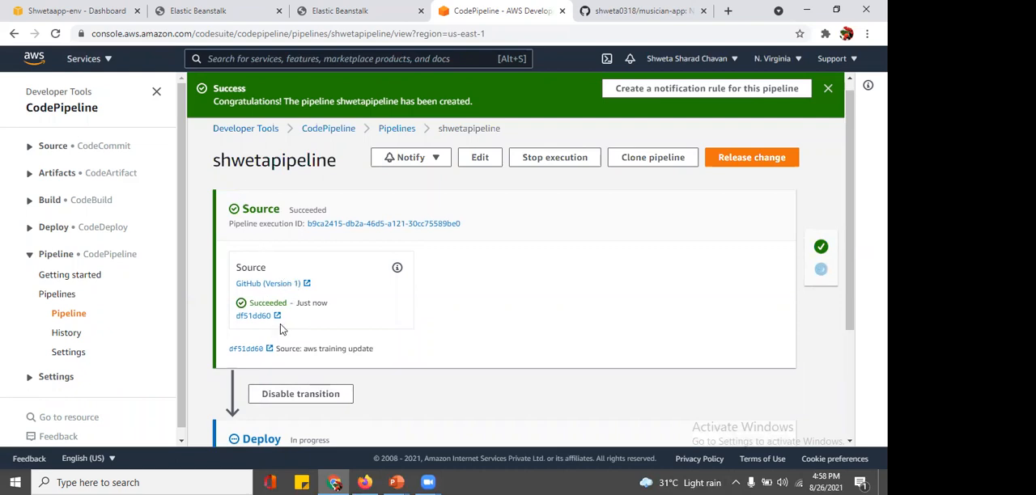
scroll(282, 329, down, 2)
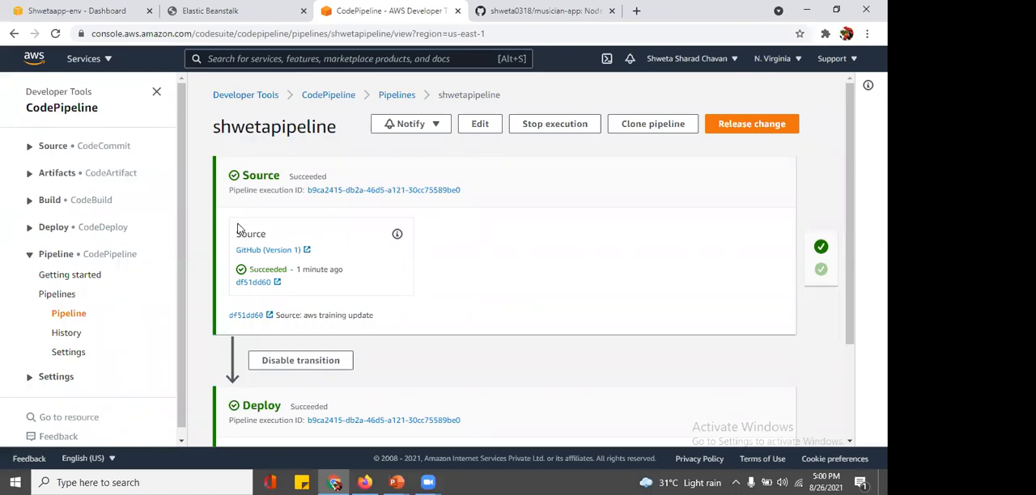
scroll(326, 384, down, 3)
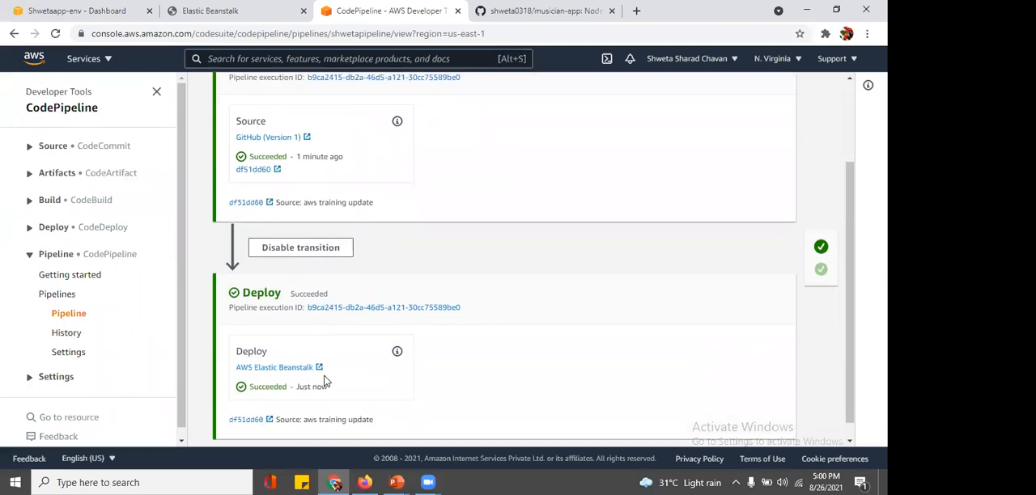
Step: Switch to the open Elastic Beanstalk site and reload its address to check the deployed application
click(252, 6)
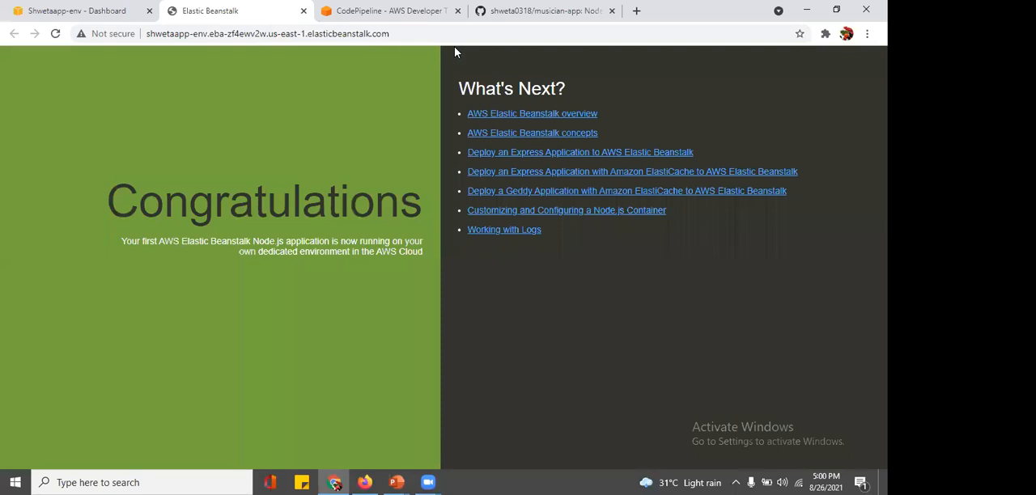
click(406, 32)
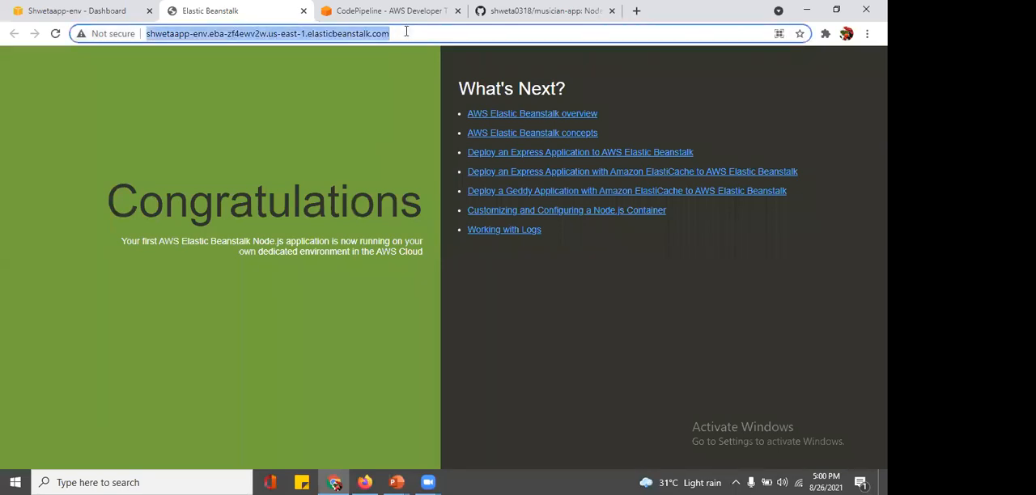
click(406, 32)
key(Return)
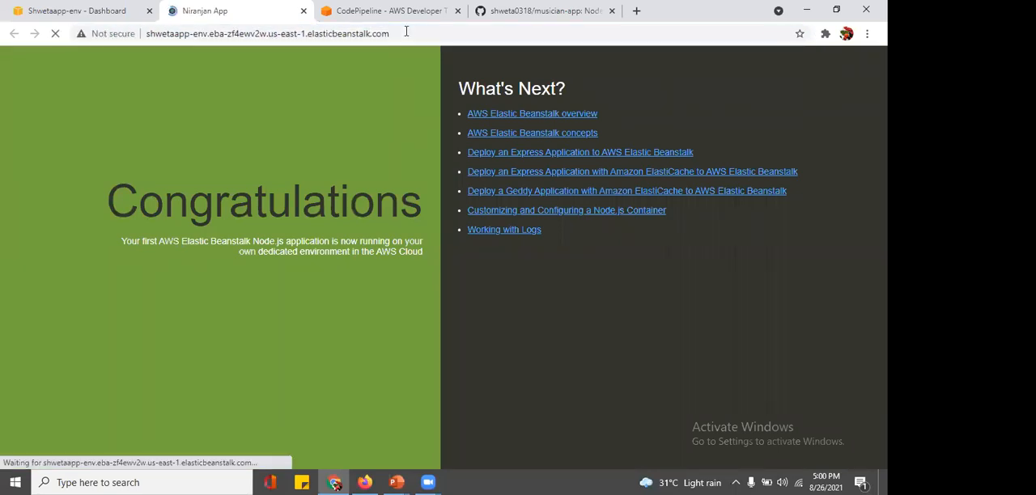